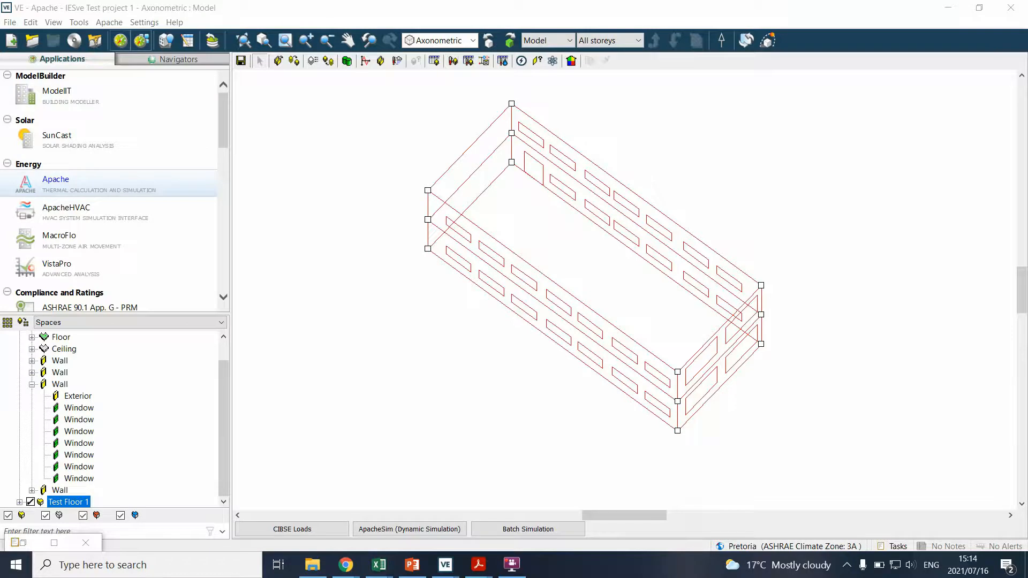
Visualise the whole building's input data by Thermal Template from the General category in Model Viewer II
scroll(746, 121, "up", 1)
middle_click_drag(627, 116, 705, 141)
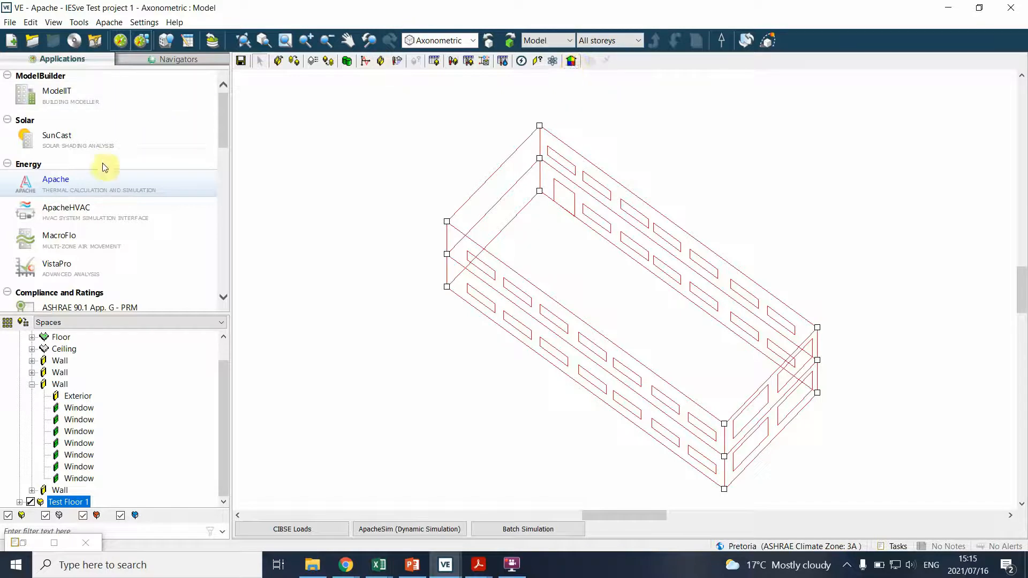
left_click(571, 63)
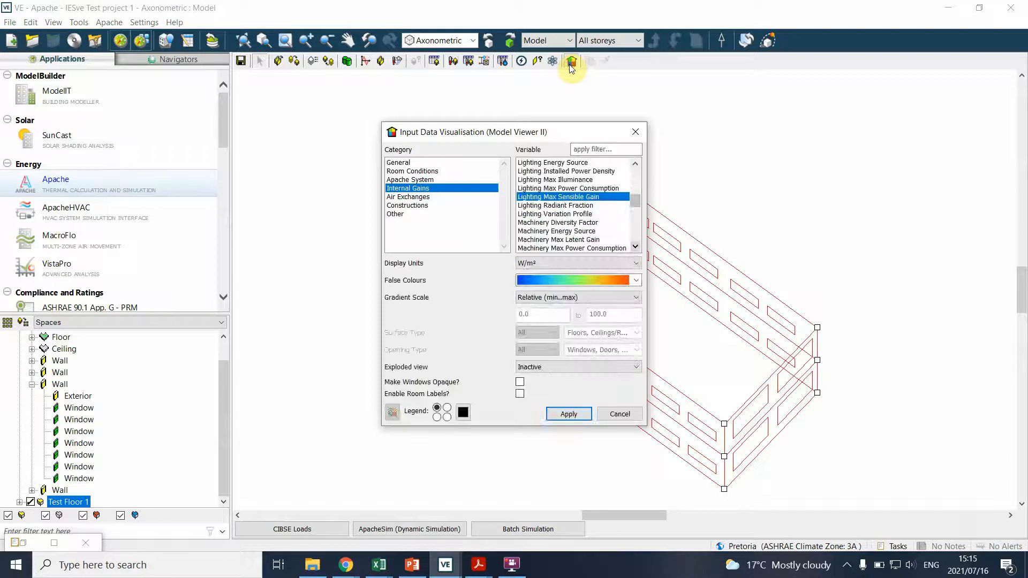
left_click_drag(573, 135, 378, 104)
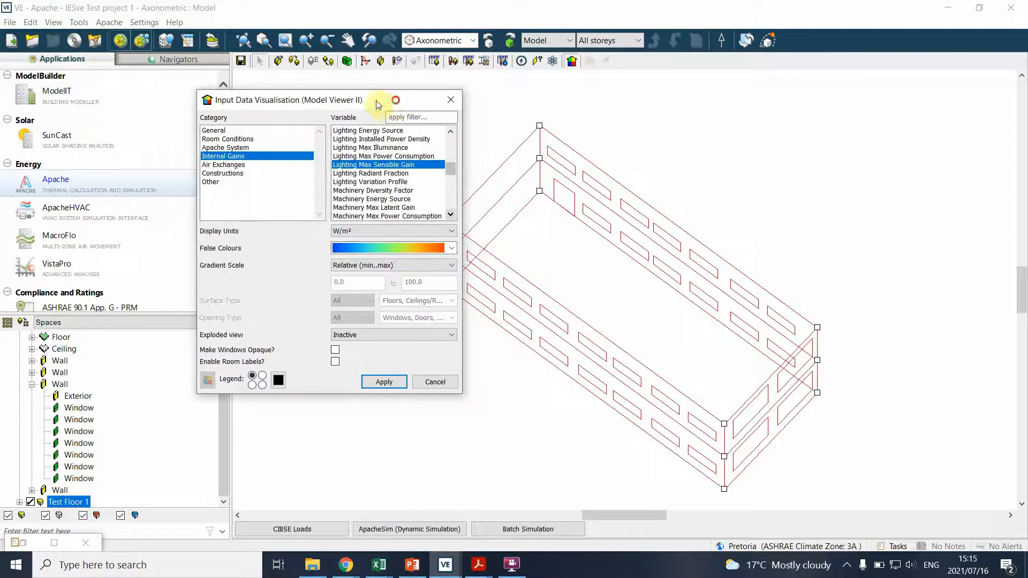
left_click(221, 131)
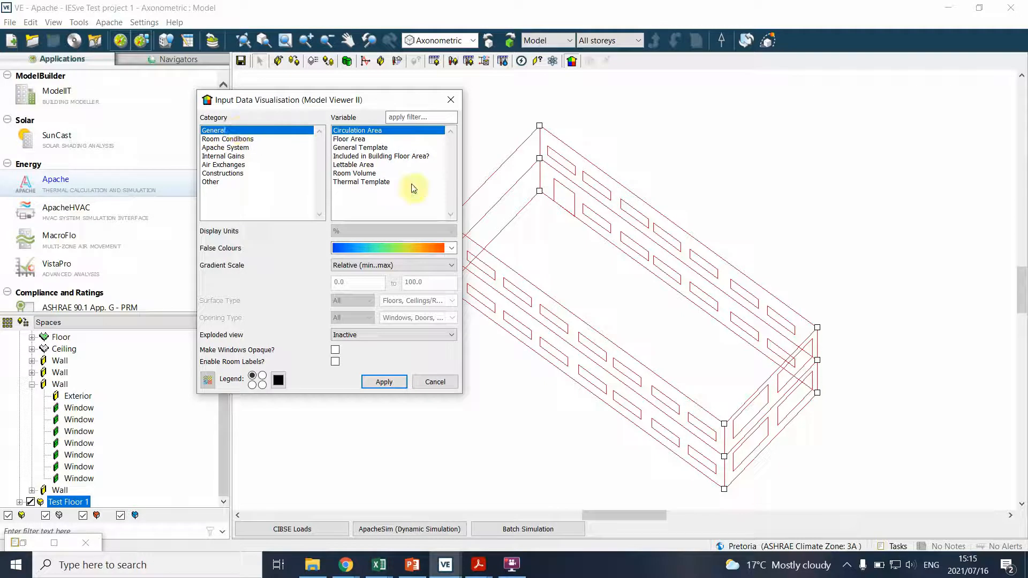
left_click(362, 183)
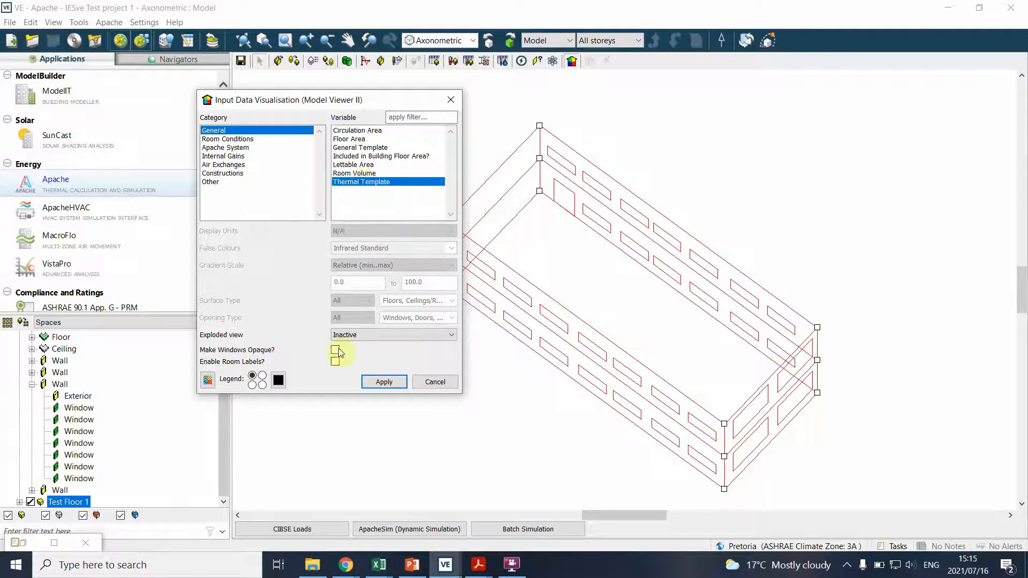
left_click(370, 384)
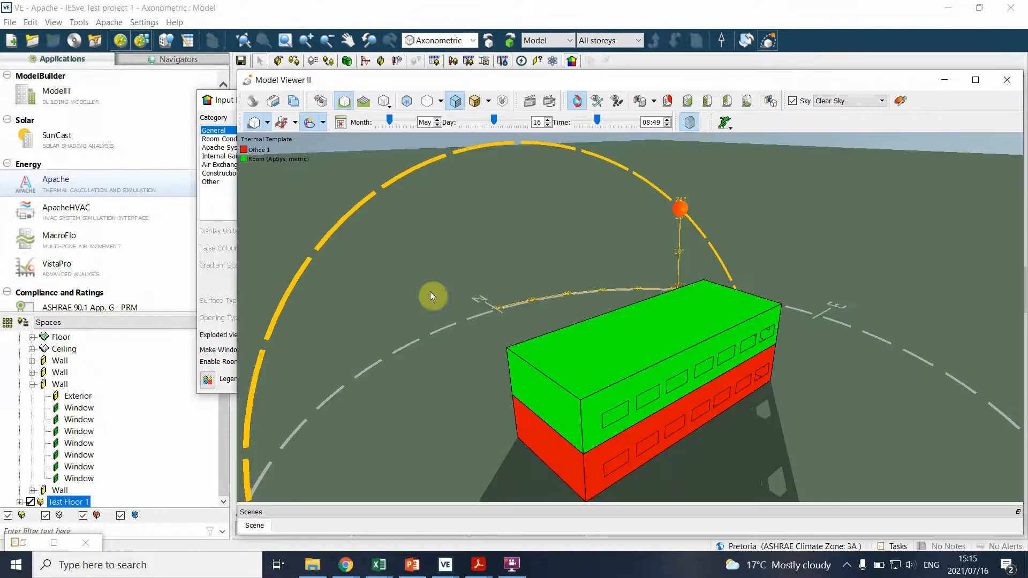
Examine from several sides which thermal template each floor of the 3D model uses, and close the viewer
scroll(255, 180, "up", 2)
scroll(255, 163, "down", 3)
scroll(586, 447, "up", 5)
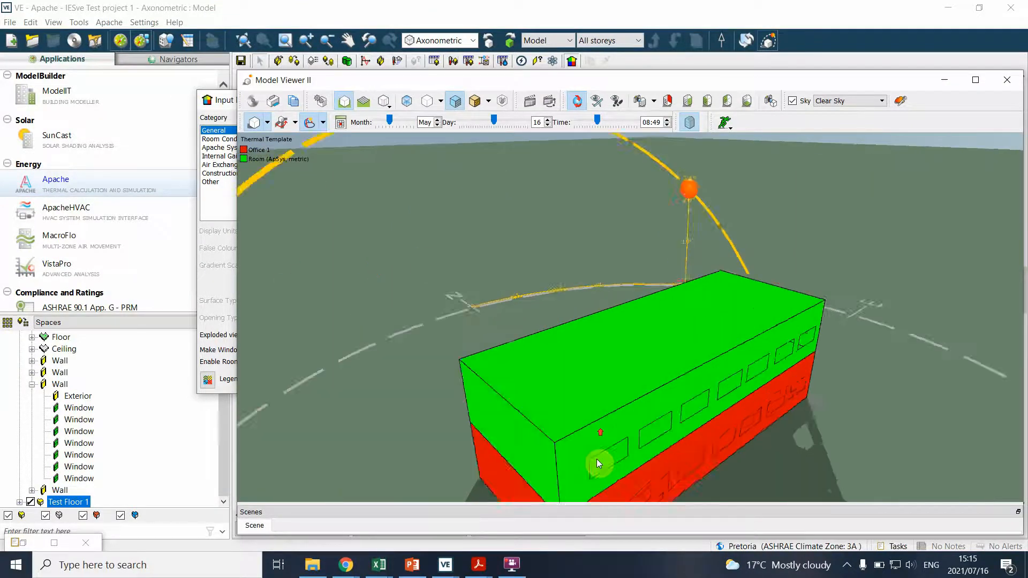
scroll(587, 448, "down", 5)
middle_click_drag(604, 427, 570, 379)
left_click_drag(609, 422, 259, 372)
left_click_drag(637, 396, 815, 408)
scroll(545, 350, "up", 5)
left_click_drag(518, 403, 637, 395)
left_click_drag(586, 311, 708, 318)
scroll(707, 316, "down", 5)
left_click_drag(633, 307, 683, 315)
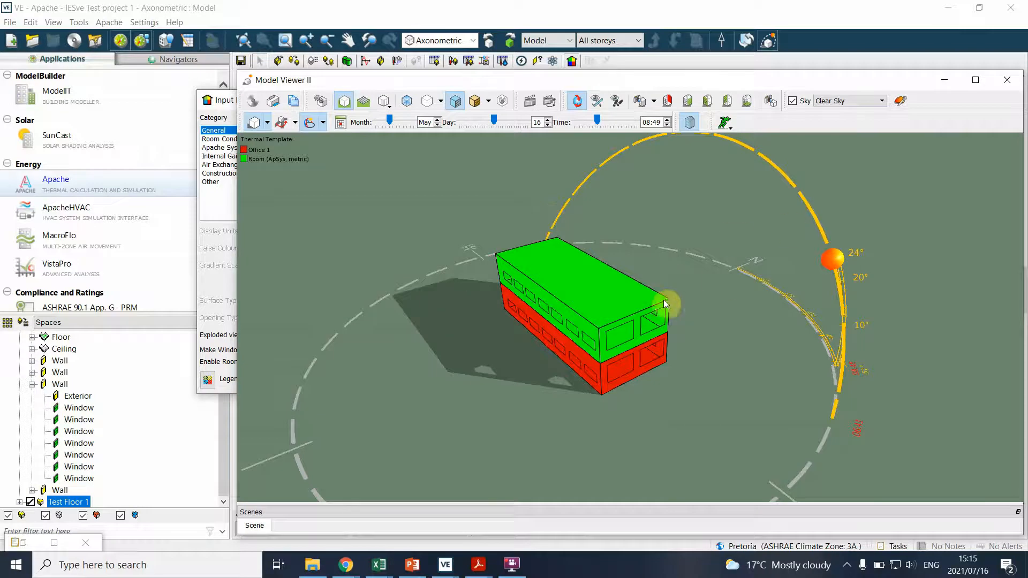
left_click(1005, 82)
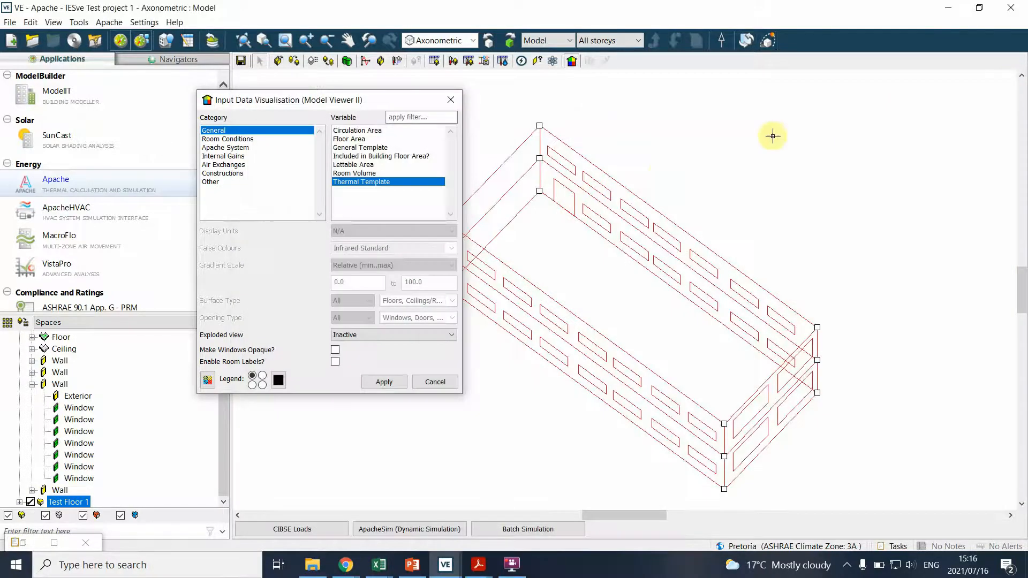
Visualise Lighting Max Sensible Gain from the Internal Gains category in W/m², inspect both floors in 3D, and close the viewer
left_click(217, 140)
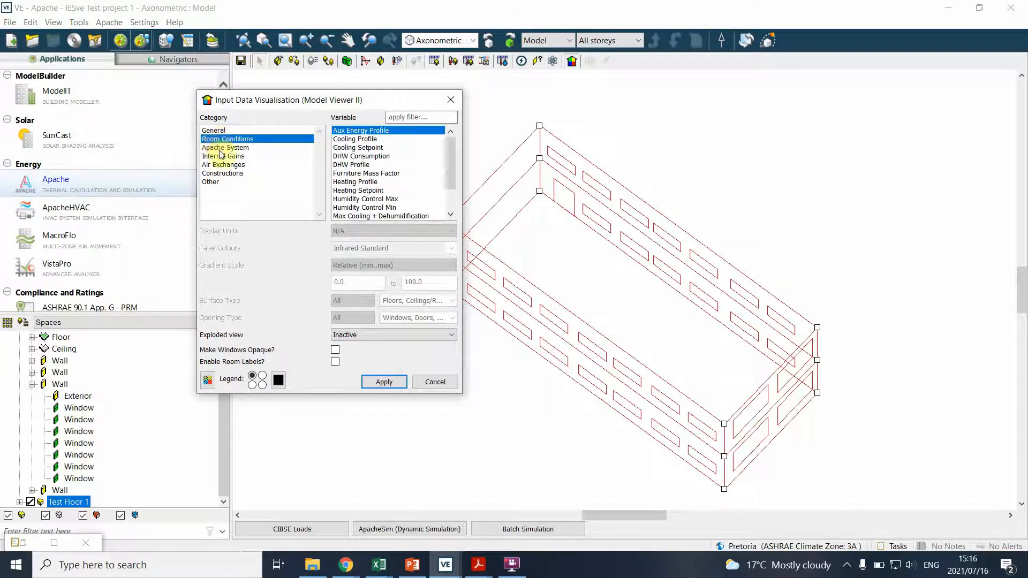
left_click(224, 156)
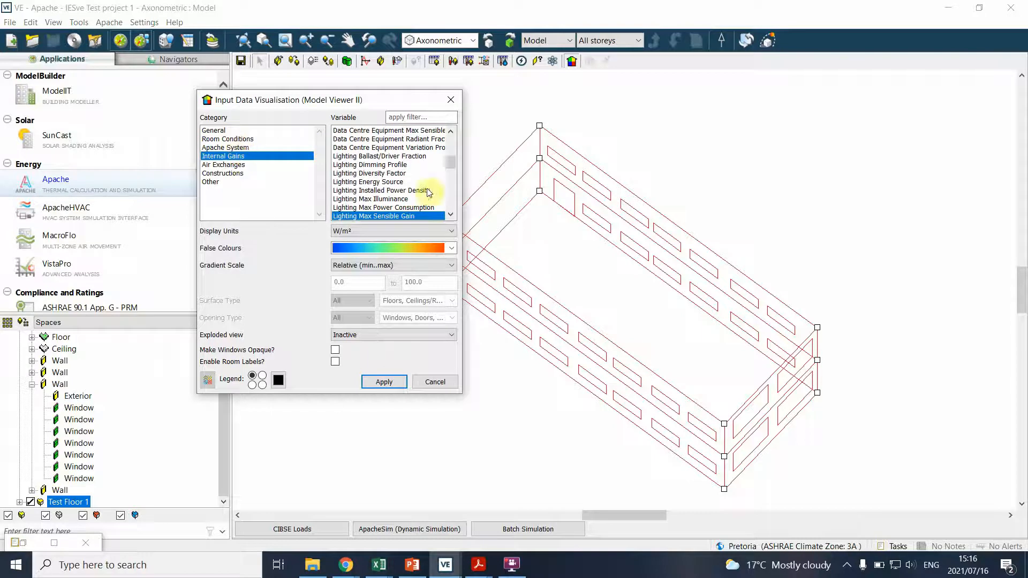
left_click(385, 382)
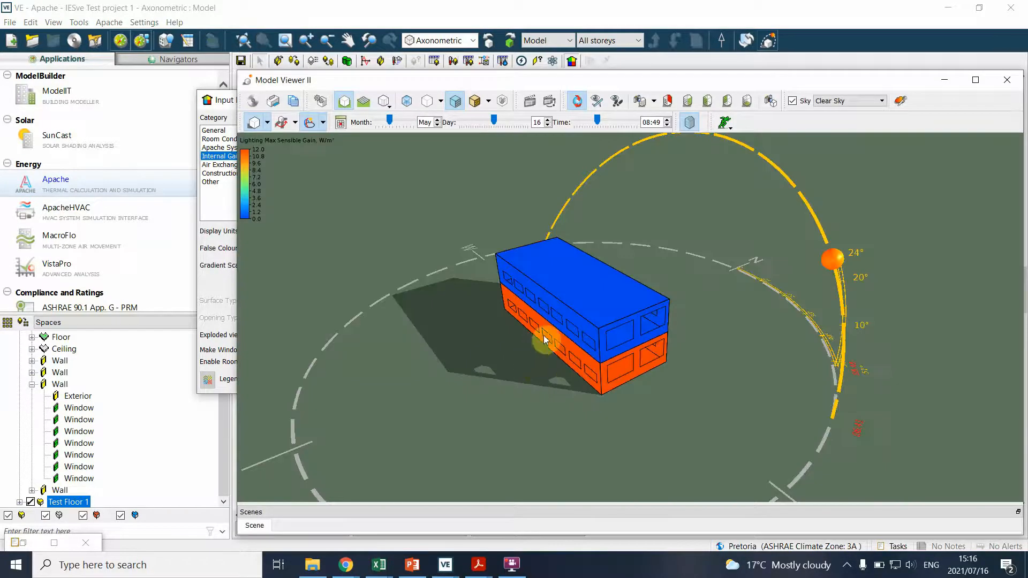
left_click_drag(543, 353, 546, 355)
scroll(546, 356, "up", 3)
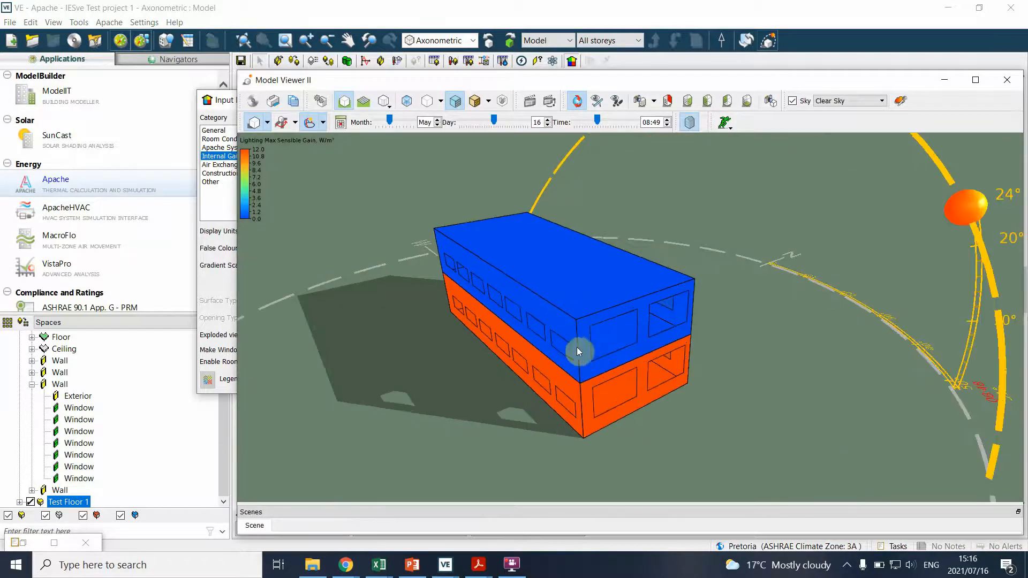
scroll(575, 356, "up", 3)
scroll(585, 407, "down", 3)
left_click_drag(586, 406, 729, 434)
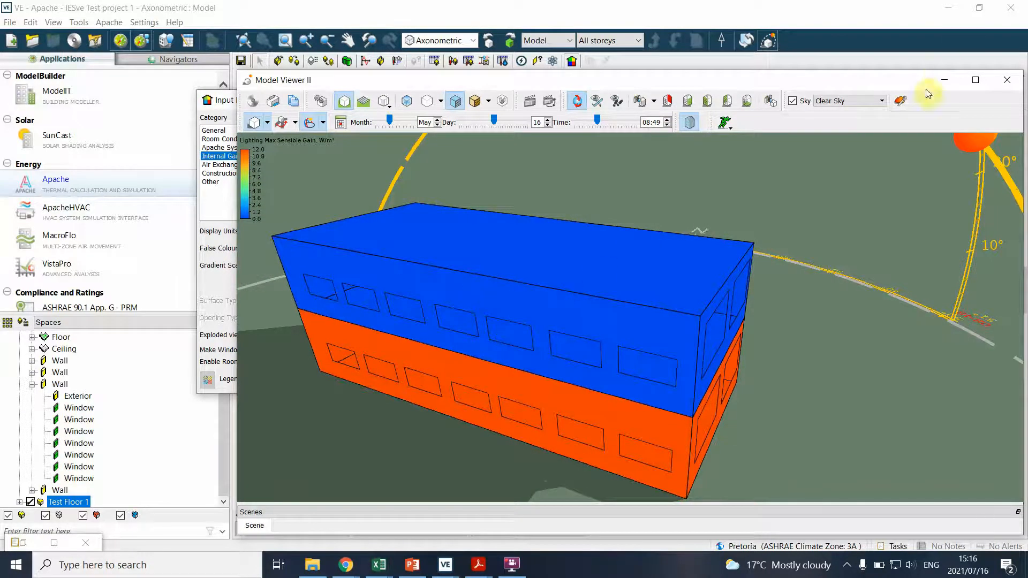
left_click(1006, 80)
Visualise the Construction variable from the Constructions category, inspect the roof, walls and glazing in 3D, and close the viewer
left_click(300, 174)
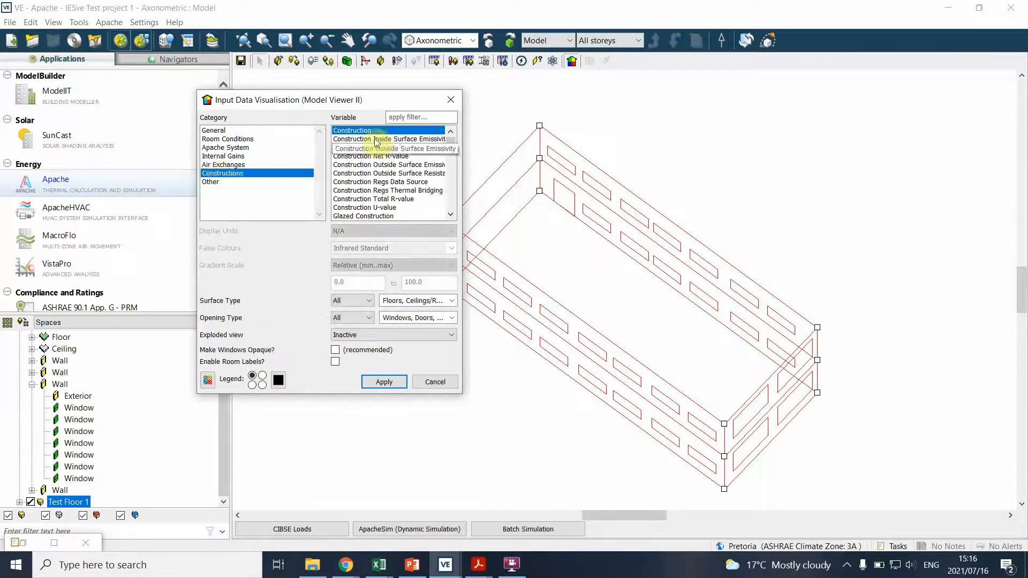
left_click(384, 382)
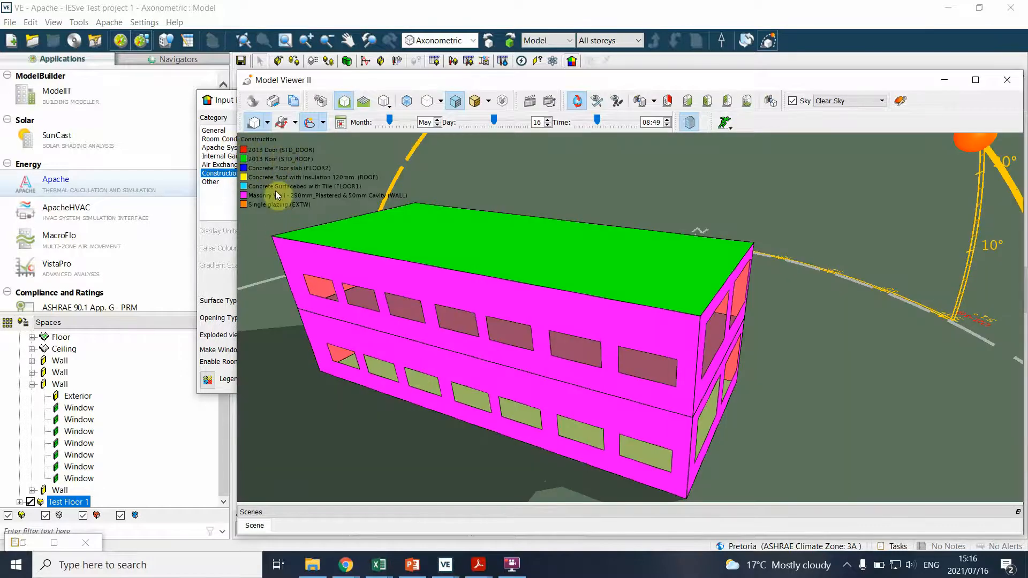
left_click_drag(602, 384, 411, 437)
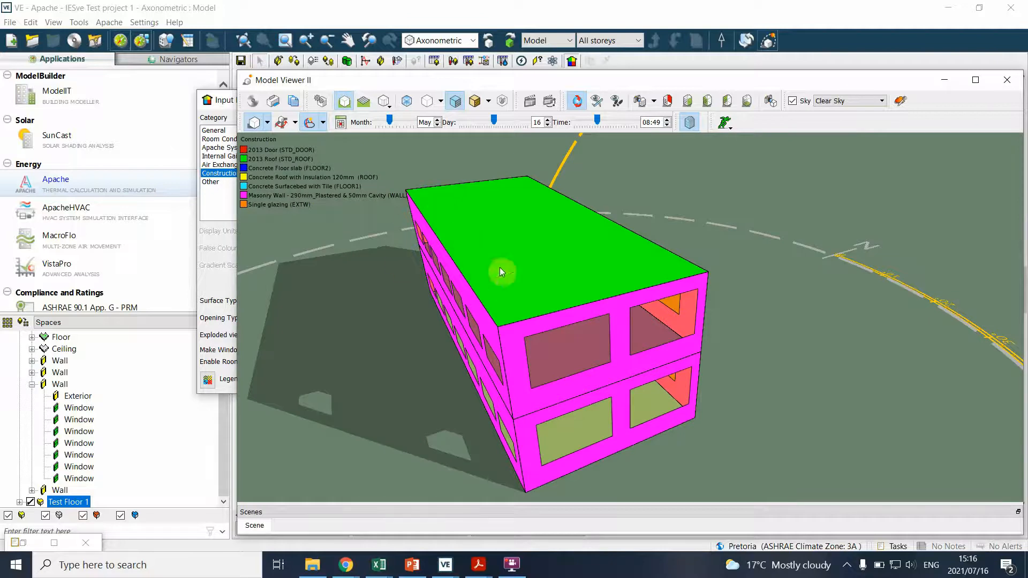
left_click_drag(524, 380, 508, 421)
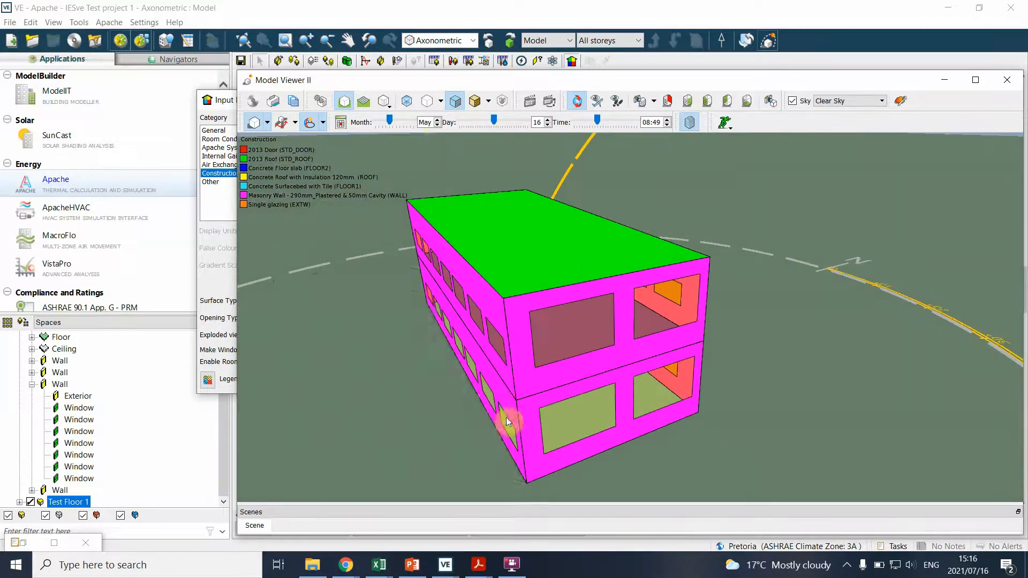
left_click(1006, 80)
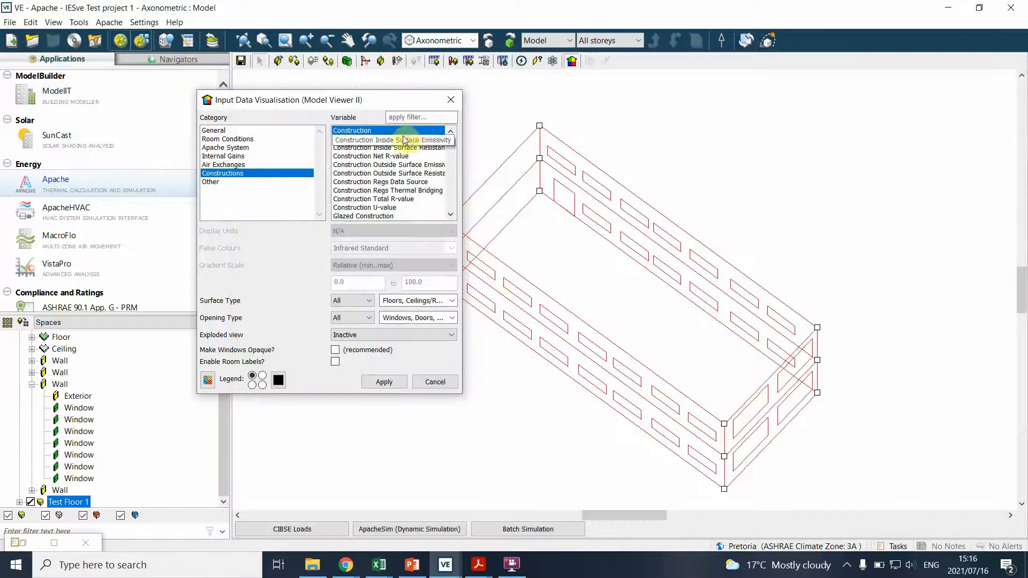
Visualise Construction Total R-value on the 3D model, compare the building surfaces, and leave the viewer and the visualisation settings
left_click(370, 200)
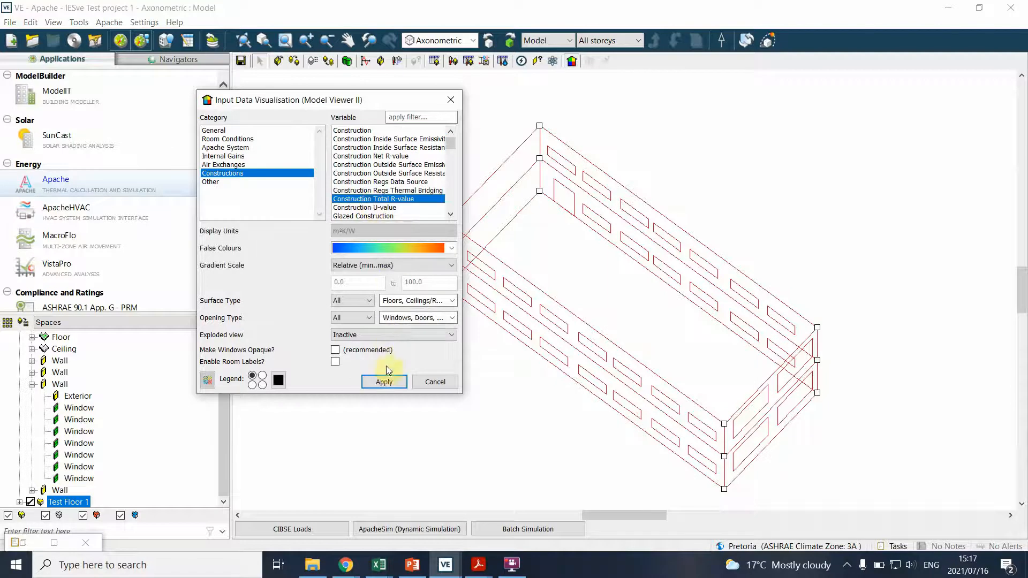
left_click(383, 384)
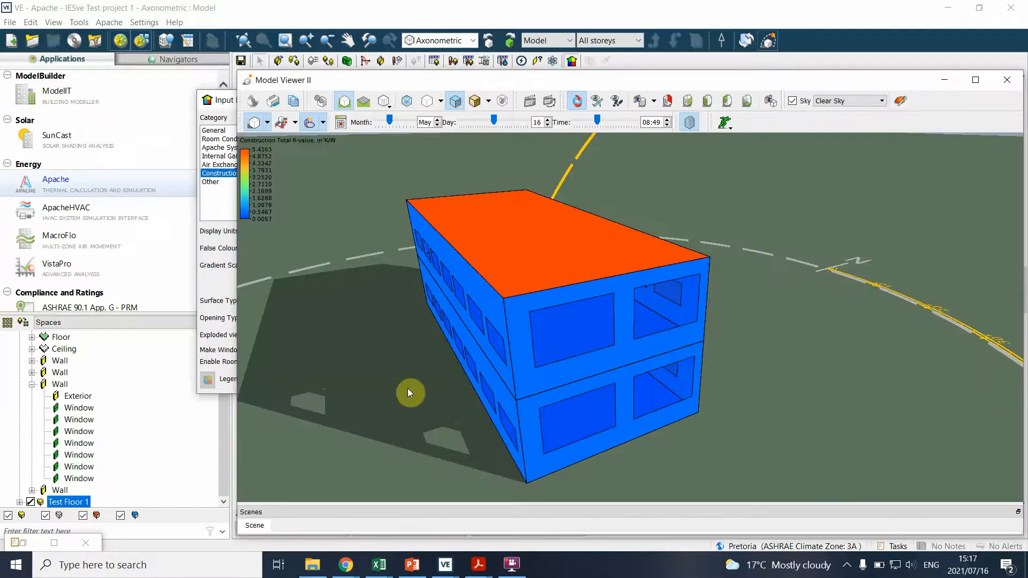
left_click_drag(402, 392, 611, 381)
scroll(313, 363, "down", 3)
left_click_drag(306, 363, 855, 424)
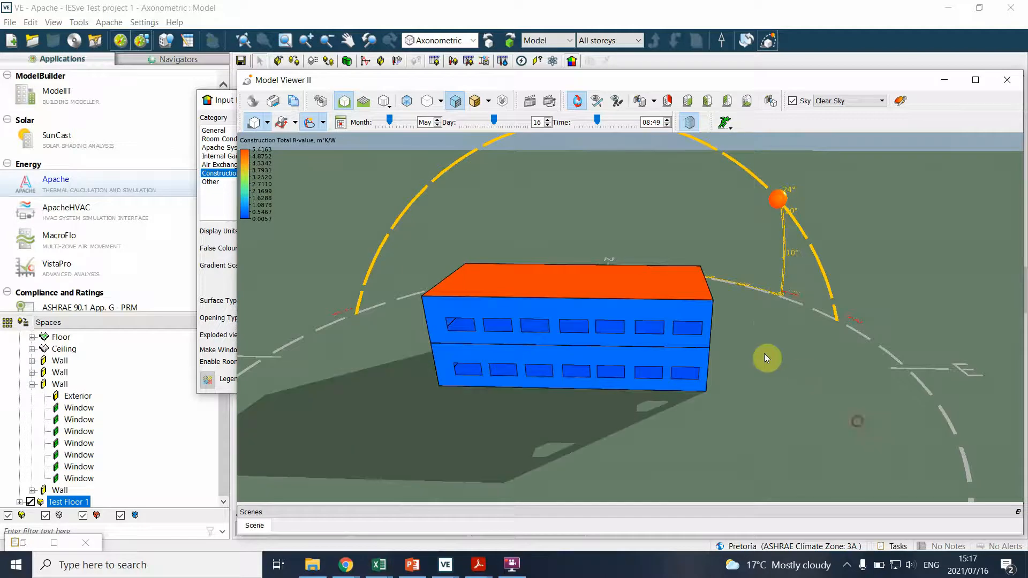
left_click(1007, 79)
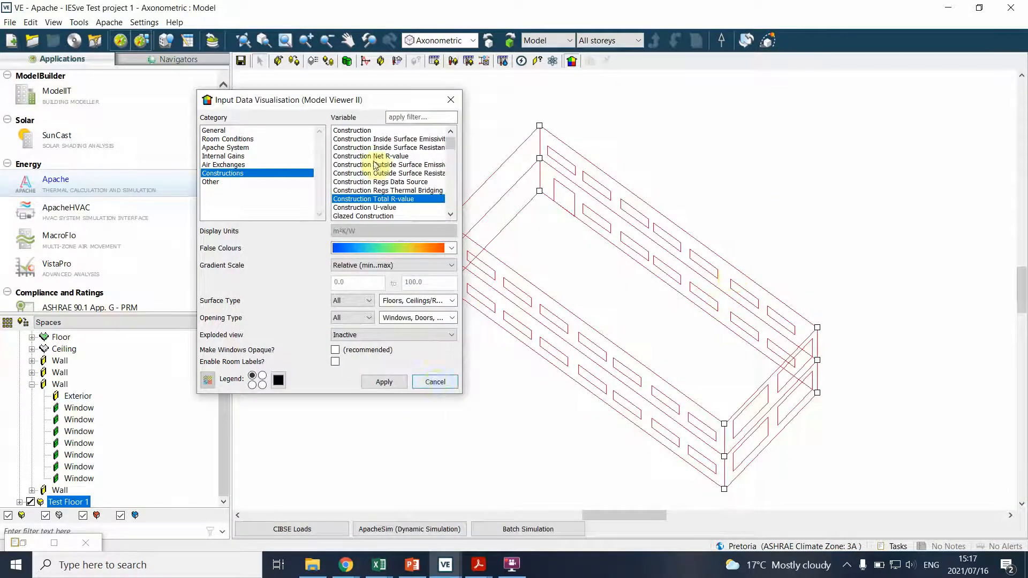
left_click(435, 382)
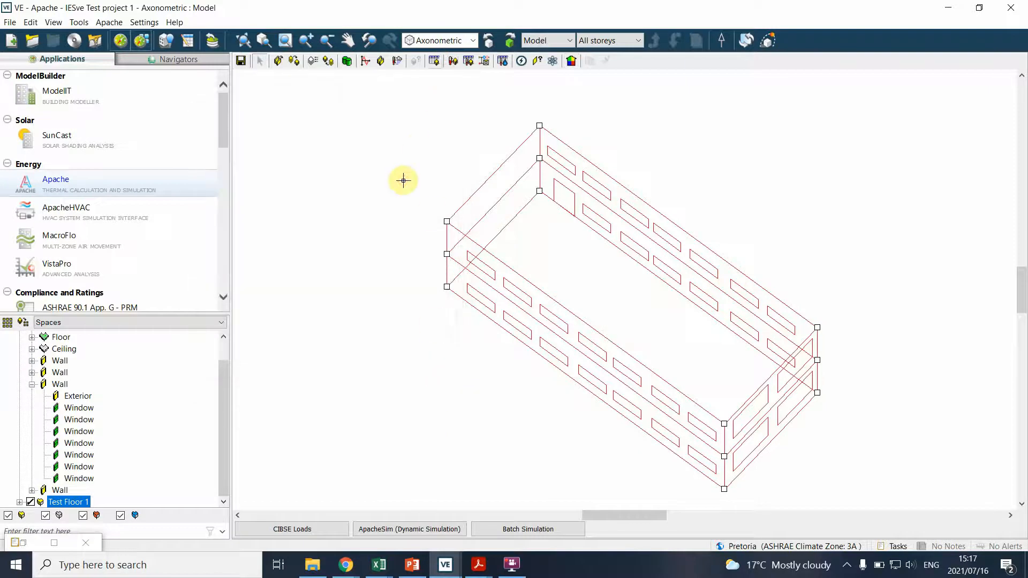
Assign the Office 1 thermal template and the office Template construction template to Test Floor 2, and clear the selection
left_click(434, 208)
left_click(447, 218)
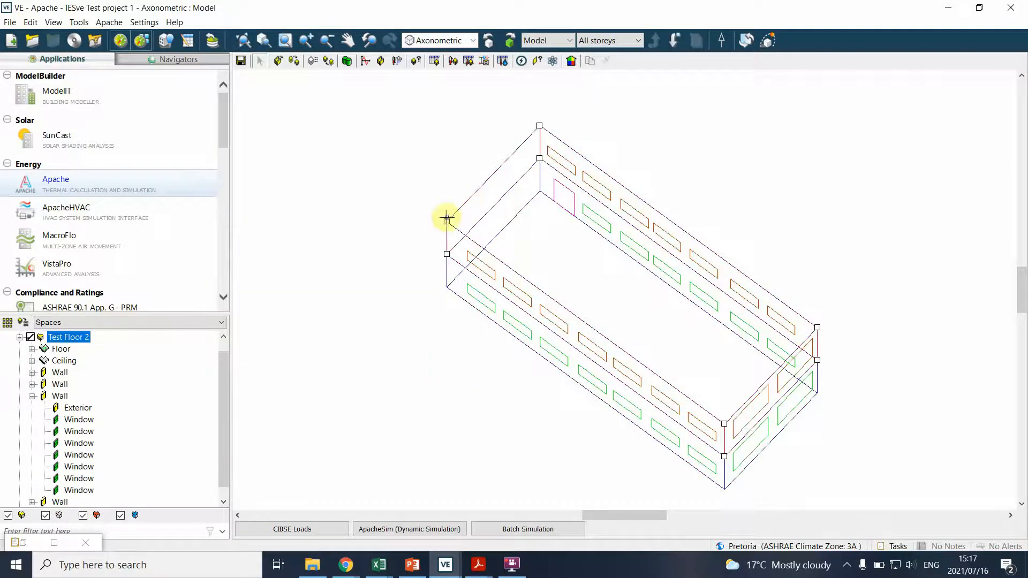
left_click(297, 61)
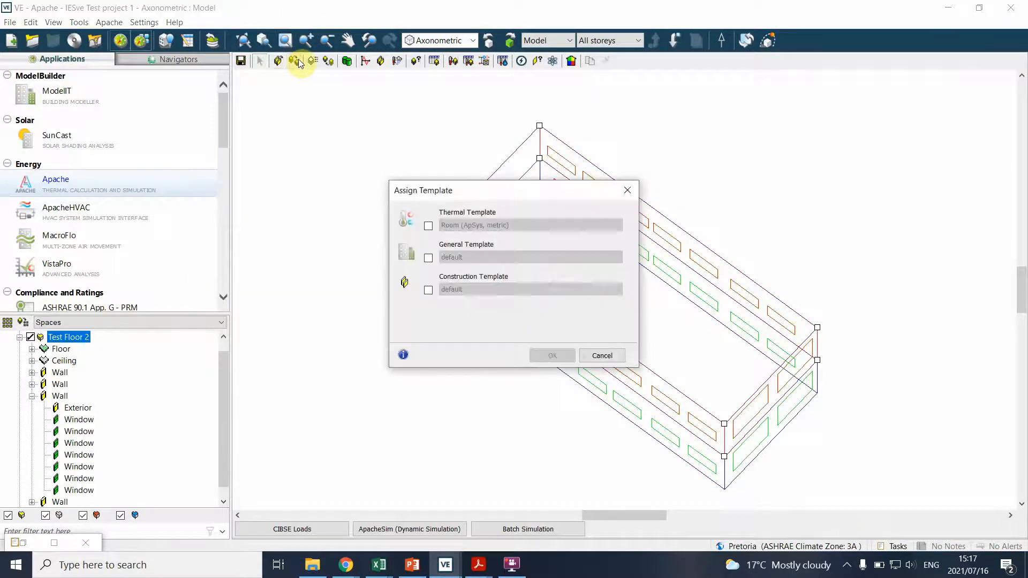
left_click(428, 225)
left_click(496, 225)
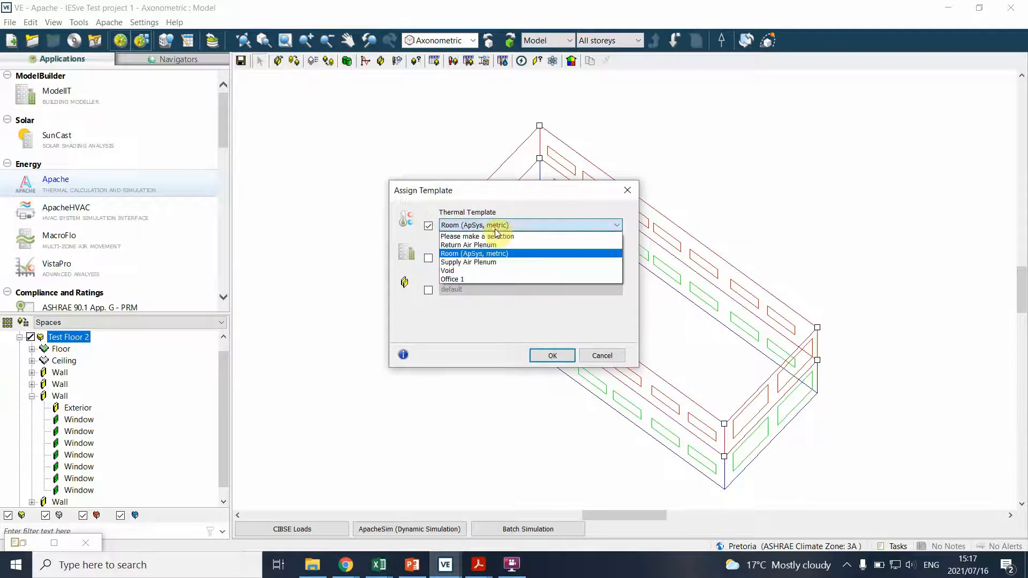
left_click(475, 279)
left_click(428, 290)
left_click(459, 290)
left_click(471, 319)
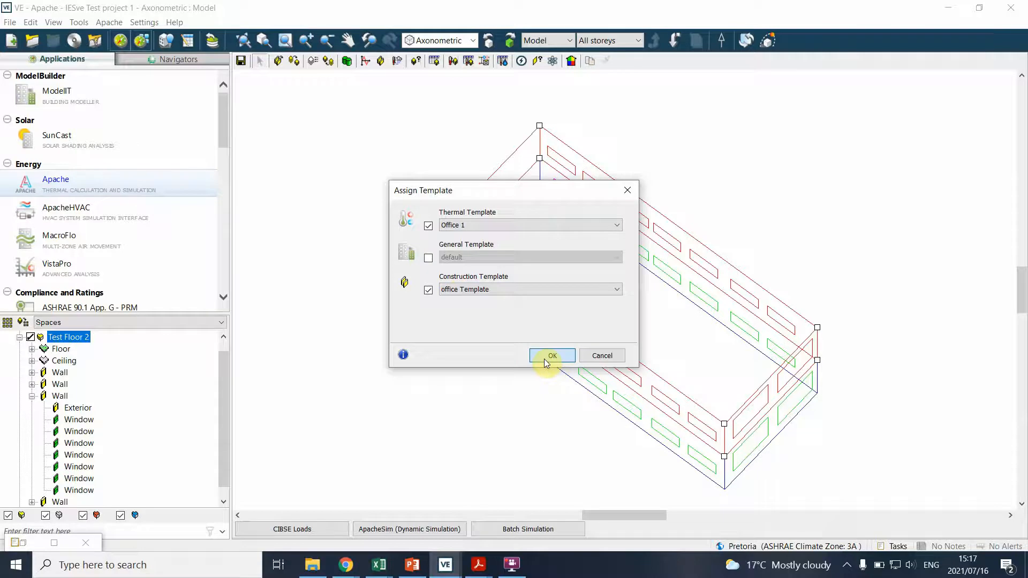
left_click(552, 356)
left_click(355, 386)
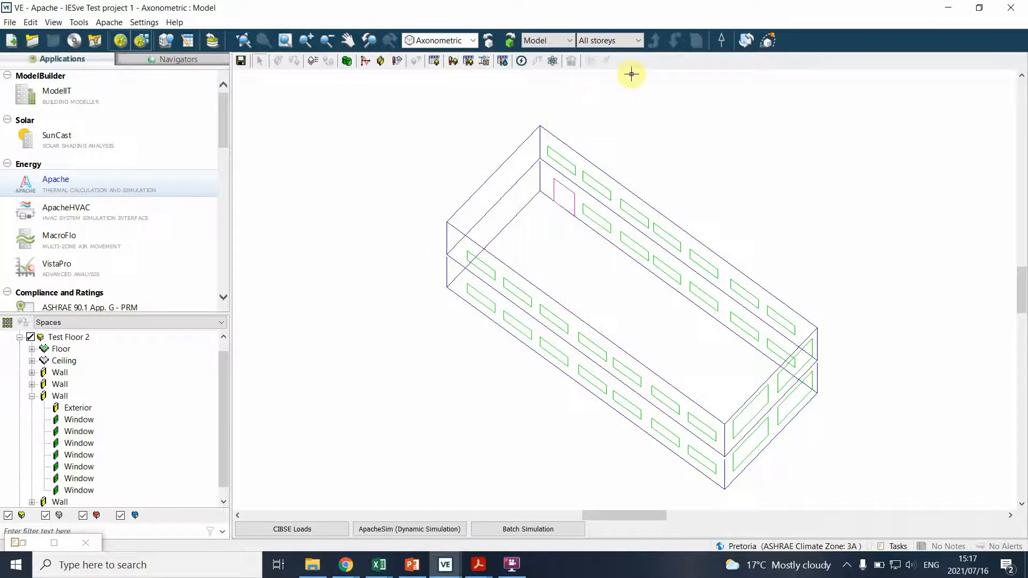
Select both floors, visualise their Thermal Template again to check the assignment in 3D, and close the viewer
left_click_drag(422, 95, 885, 505)
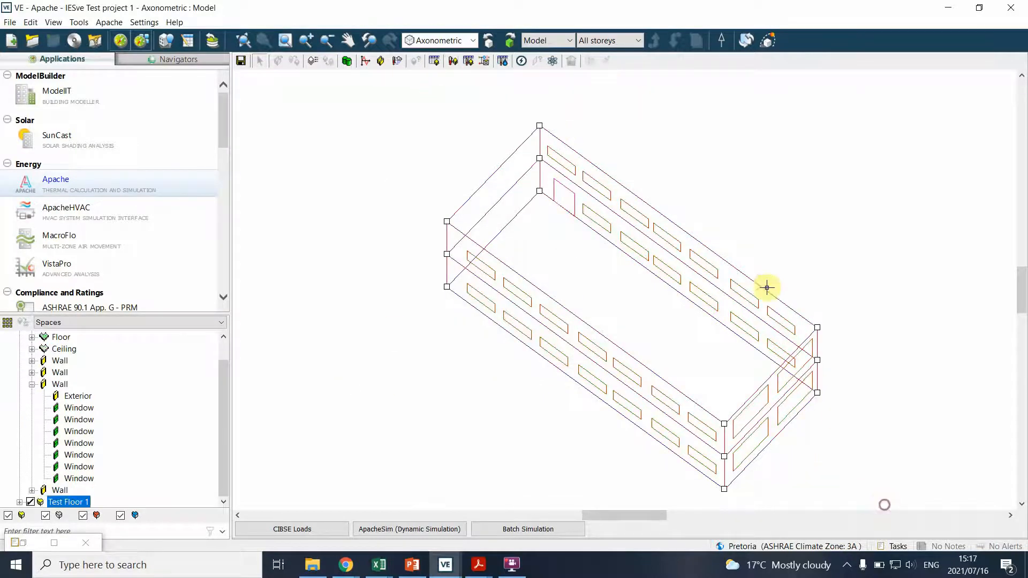
left_click(571, 61)
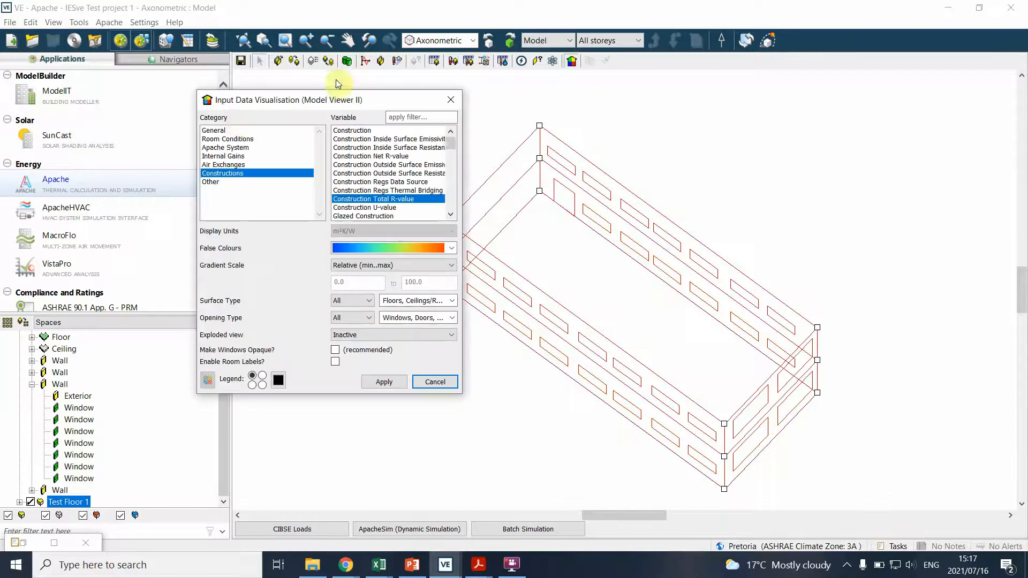
left_click(219, 131)
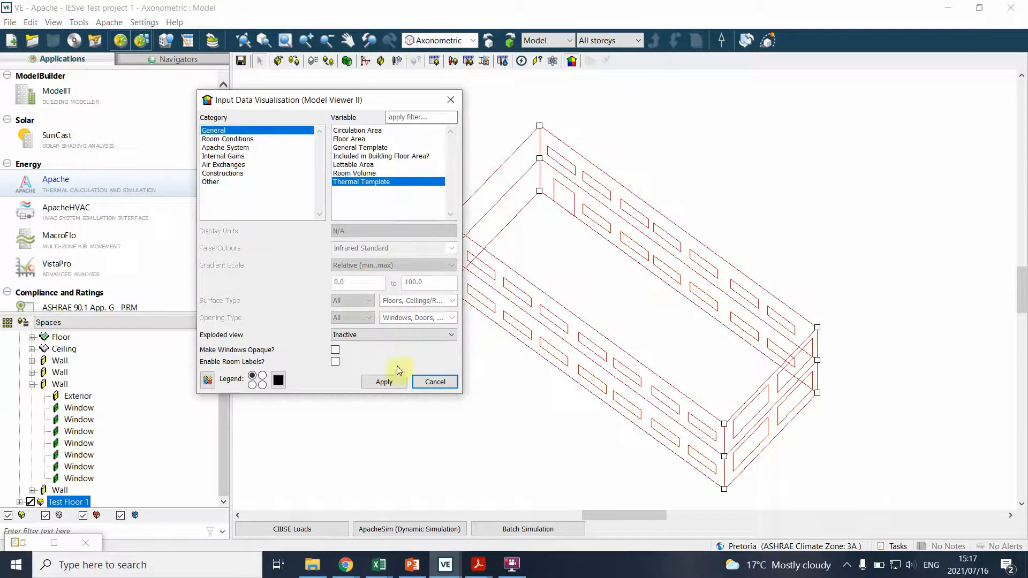
left_click(397, 383)
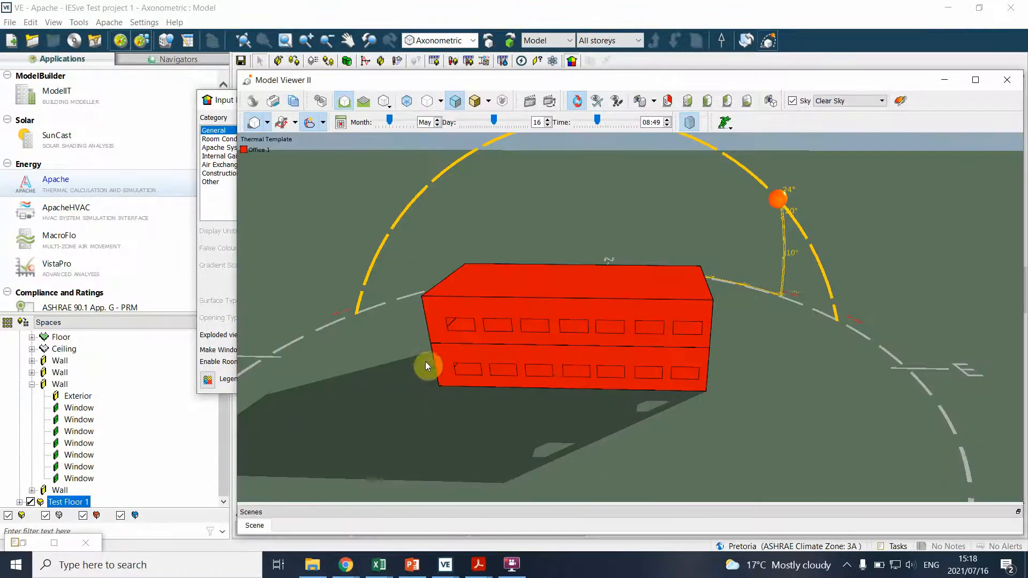
left_click_drag(427, 366, 345, 467)
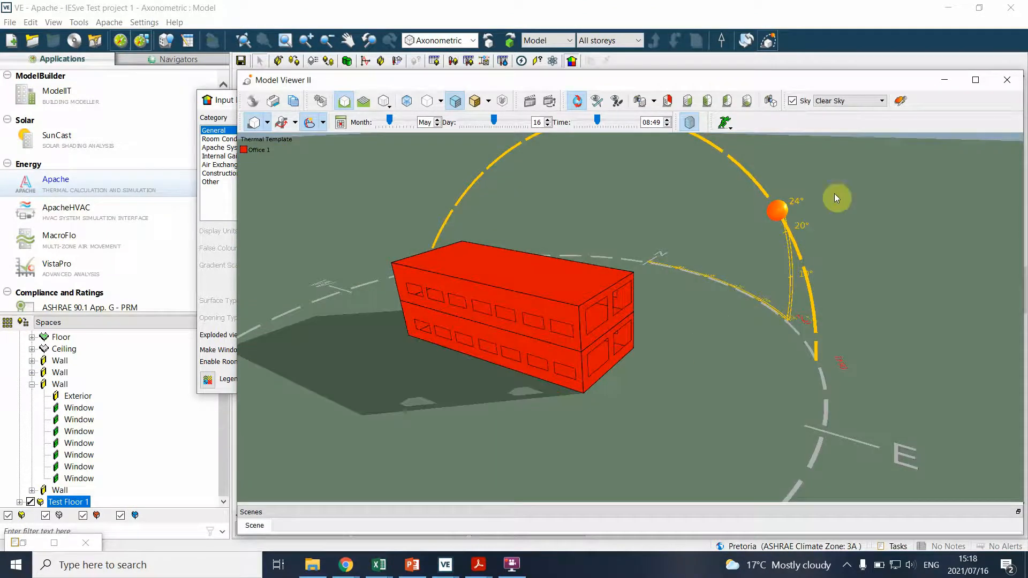
left_click(1007, 80)
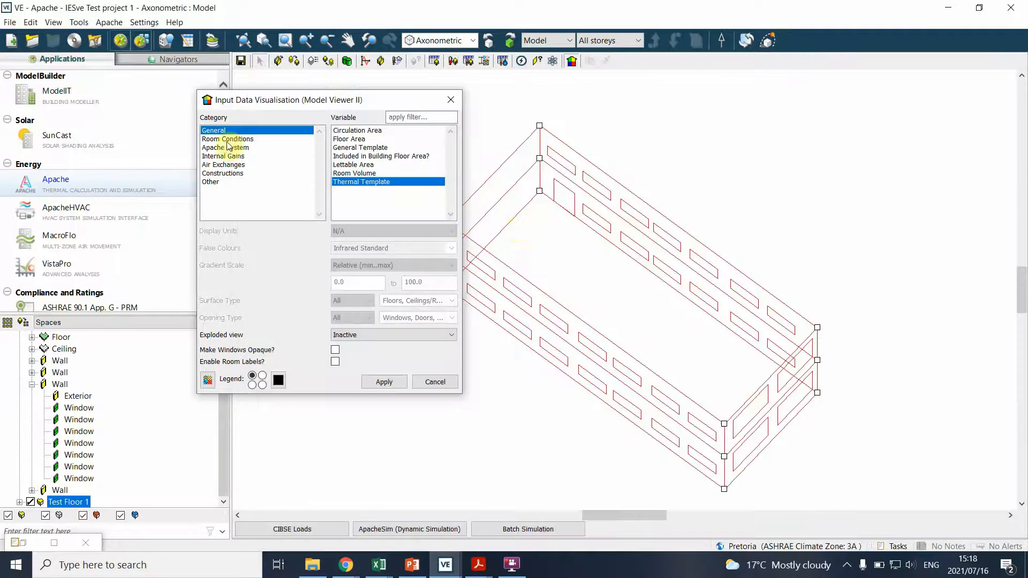
Visualise the Construction variable from the Constructions category for both floors and compare the end and long facades against the legend
left_click(223, 173)
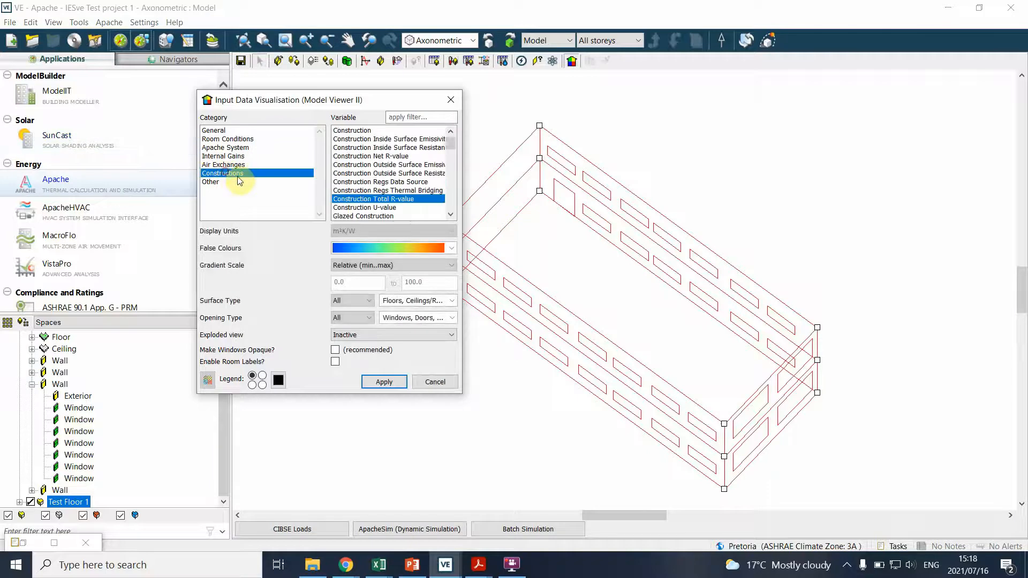
left_click(367, 131)
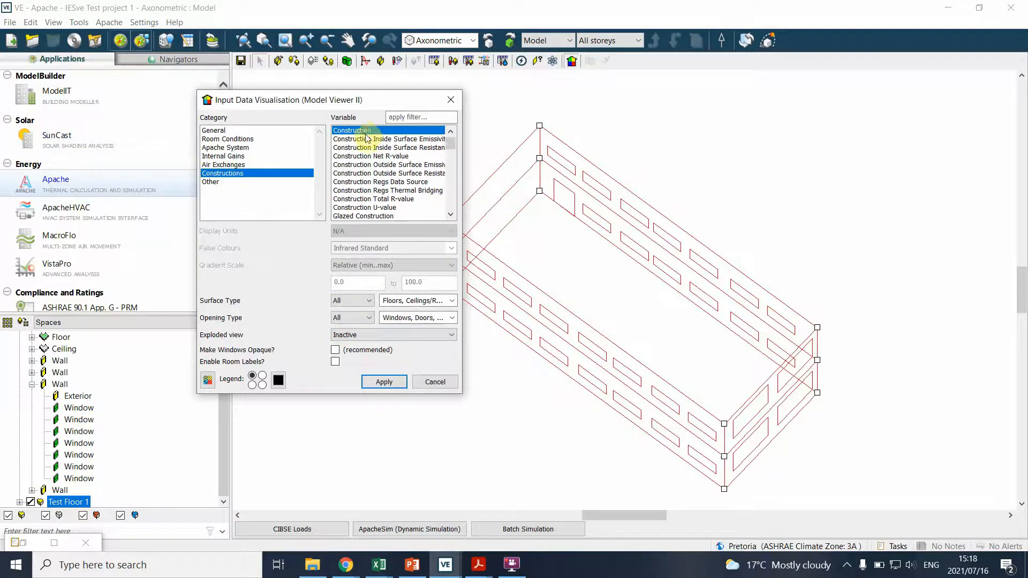
left_click(385, 380)
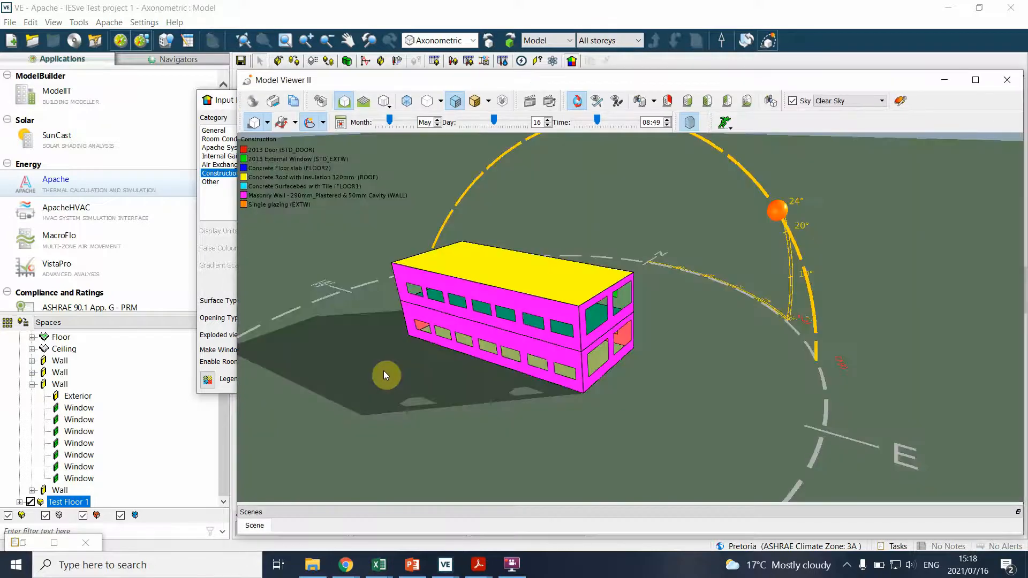
left_click_drag(451, 414, 404, 417)
scroll(541, 314, "up", 4)
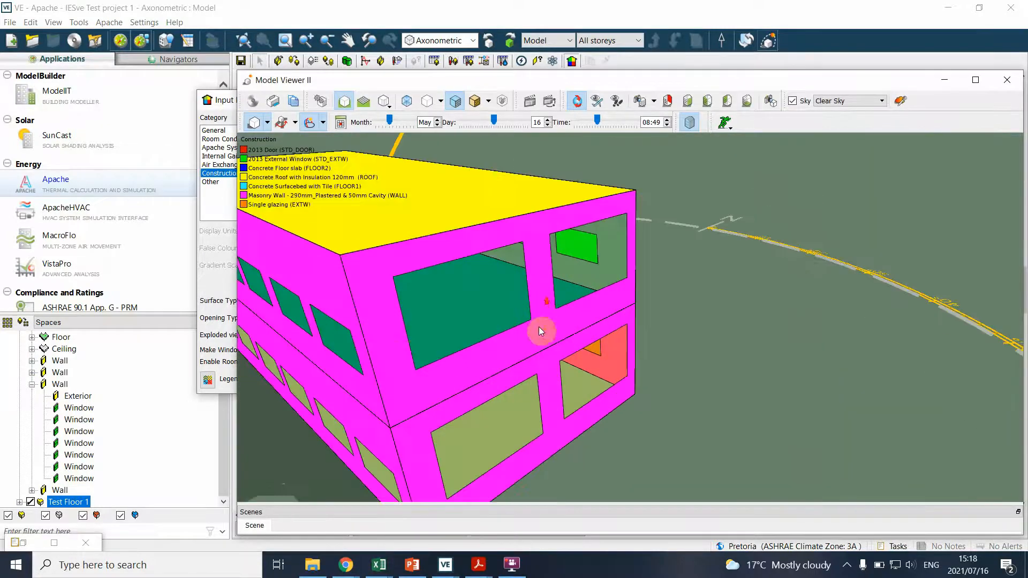
scroll(265, 199, "down", 4)
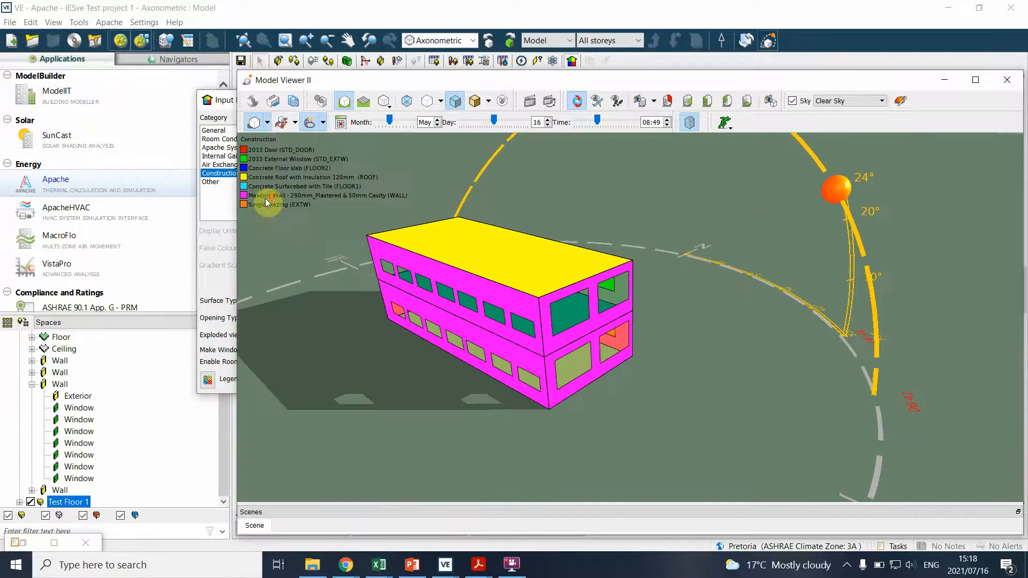
Examine the glazing and door constructions on the building's opposite side in 3D, and close the viewer and the visualisation settings
left_click_drag(614, 377, 699, 343)
scroll(637, 343, "up", 2)
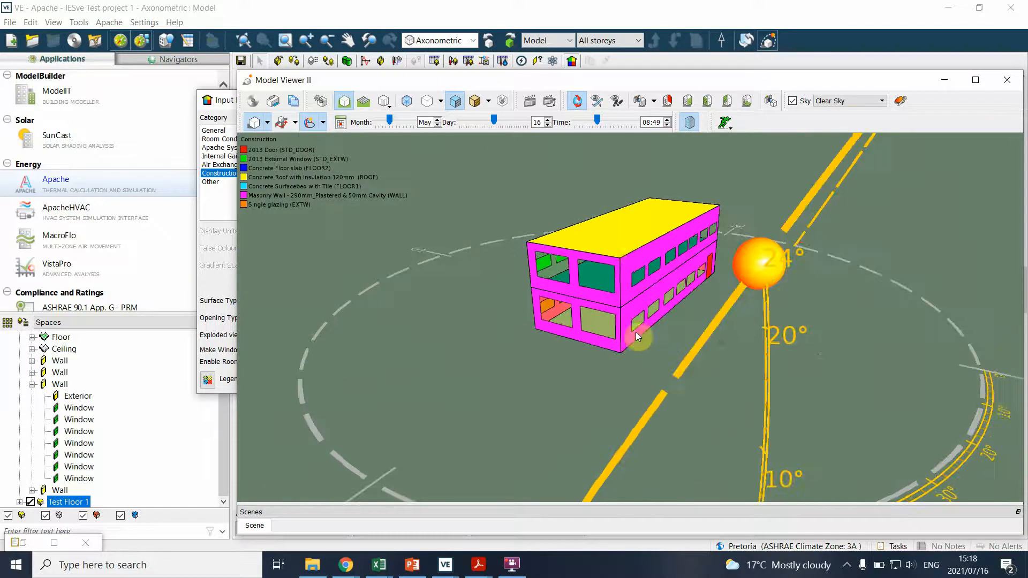
scroll(584, 205, "up", 3)
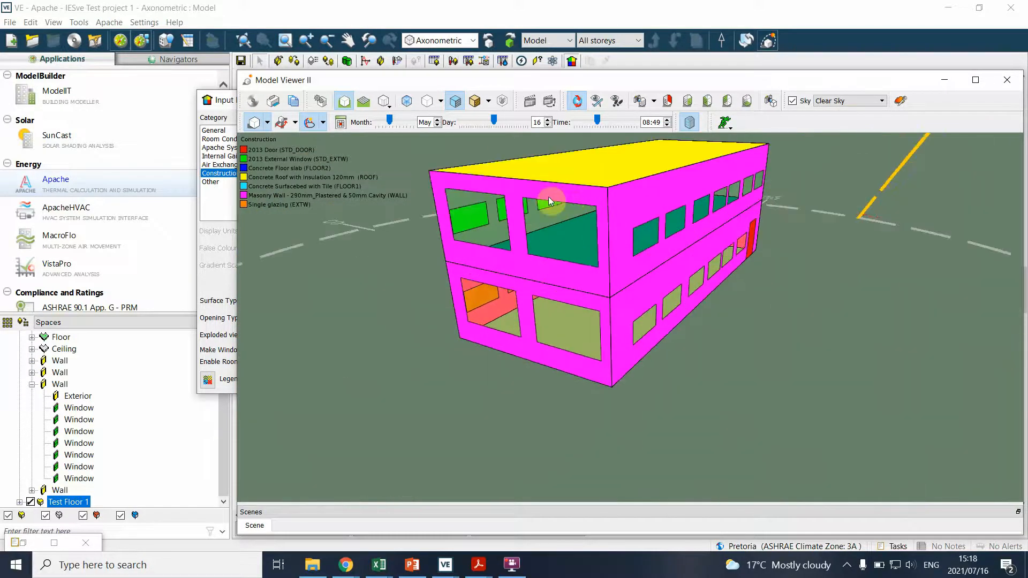
left_click_drag(485, 321, 391, 285)
left_click_drag(750, 351, 616, 330)
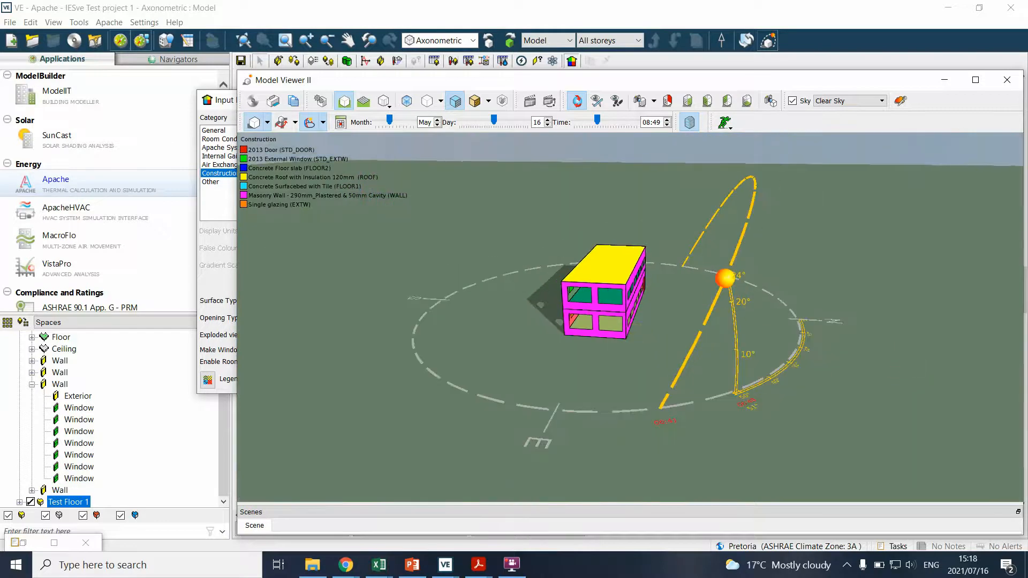
left_click(996, 83)
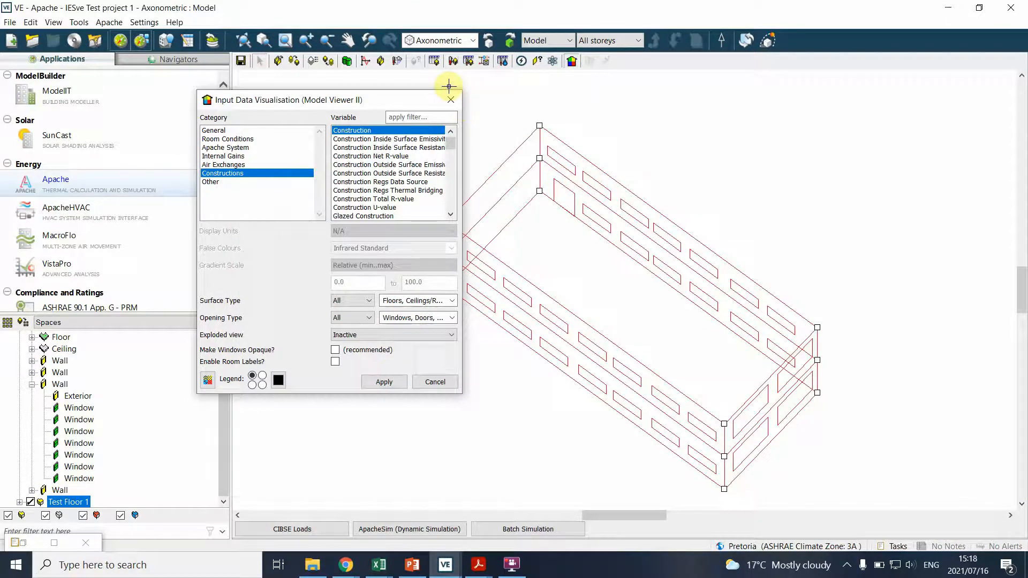
left_click(451, 99)
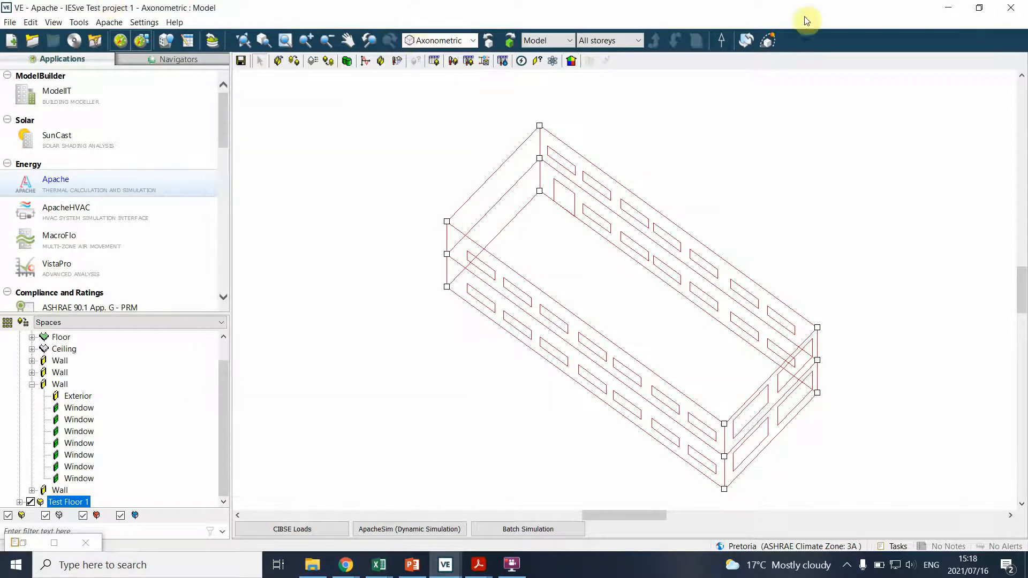